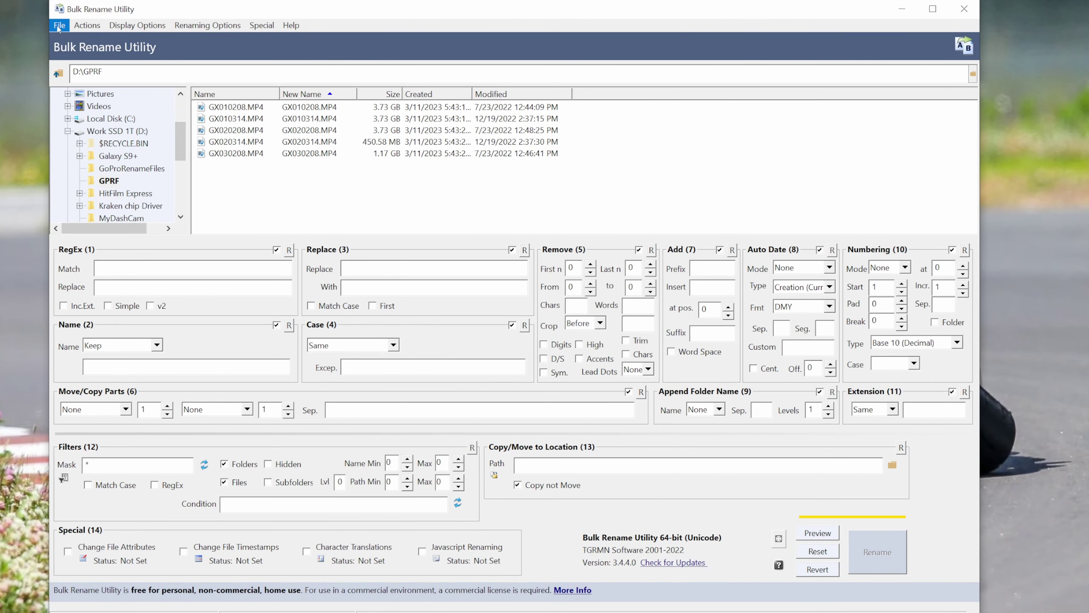
# Load the saved renaming settings from GoProRename.bru.
pyautogui.click(105, 49)
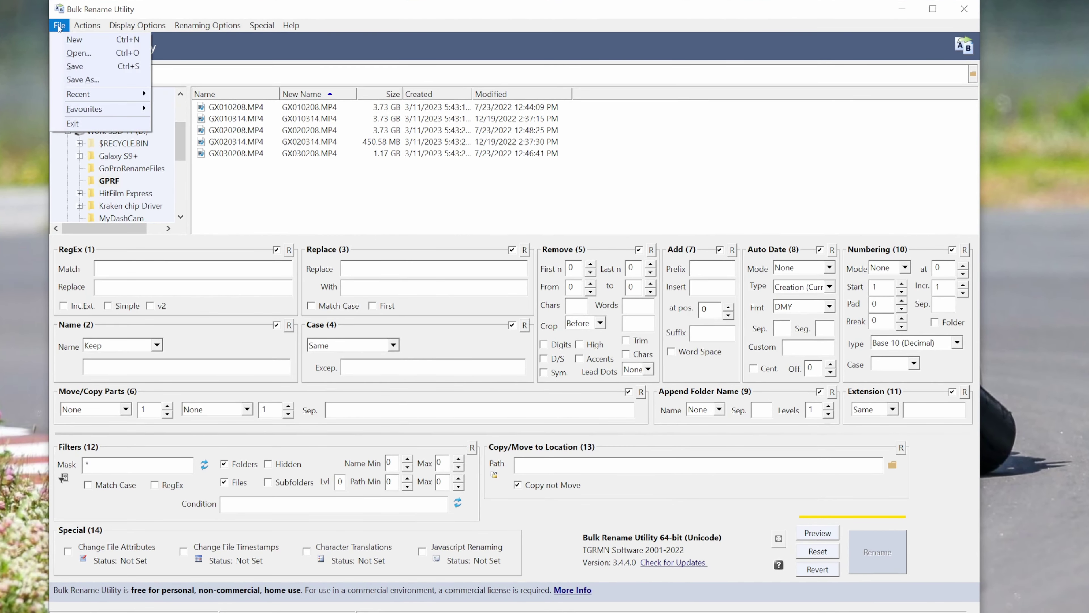
pyautogui.click(79, 53)
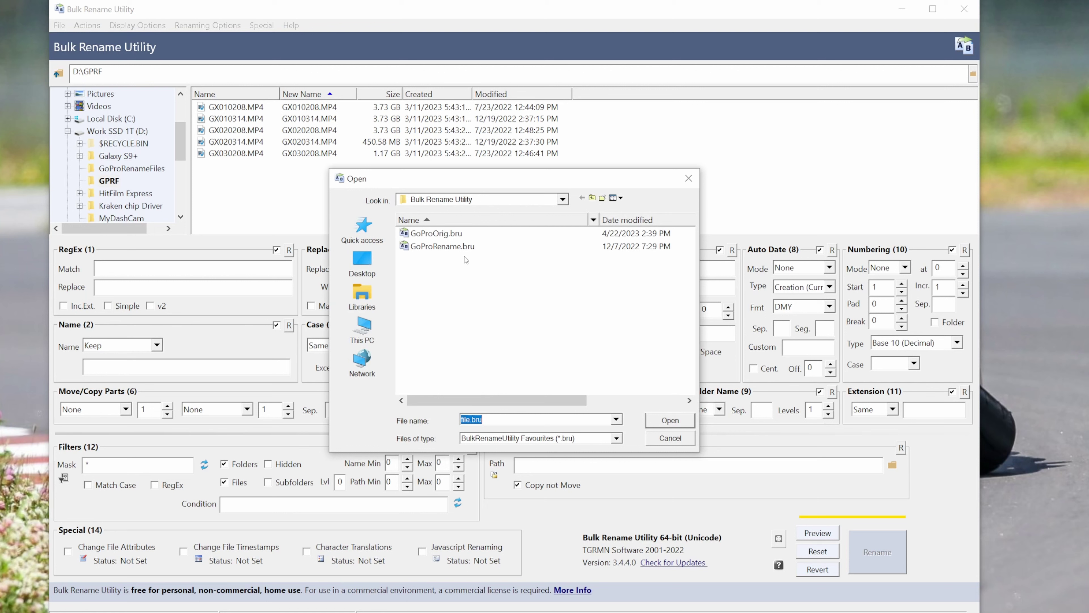
pyautogui.click(472, 247)
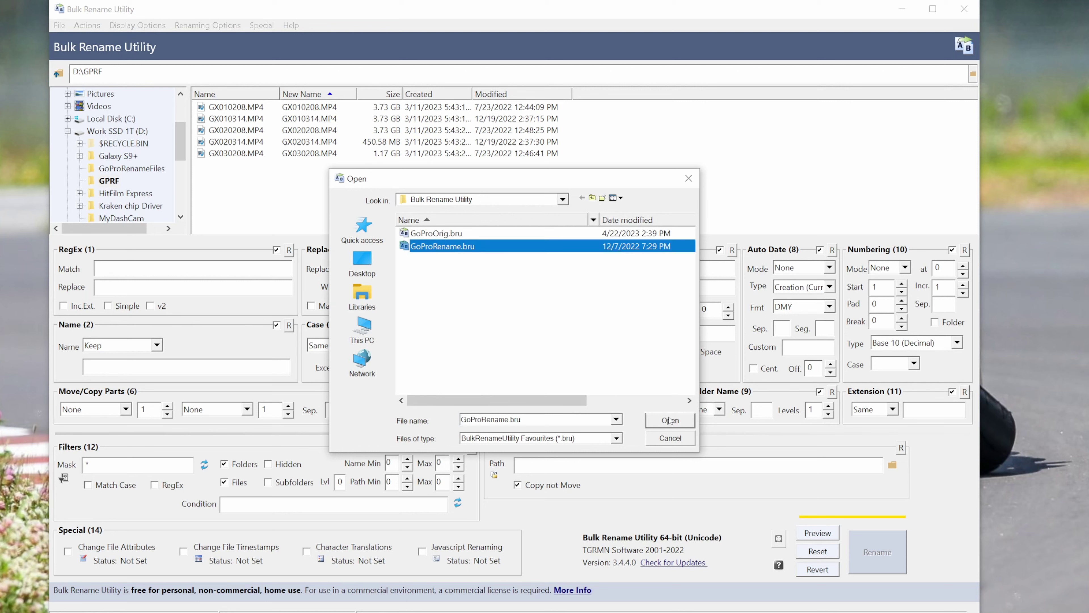
pyautogui.click(664, 416)
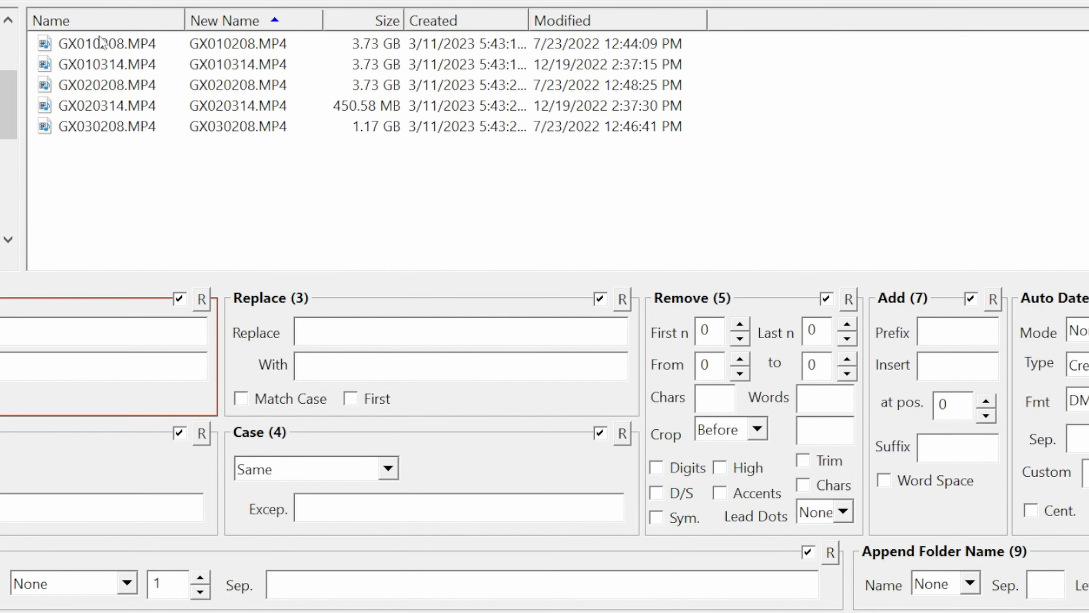
# Select all five GX MP4 files in the GPRF folder and rename them with the loaded RegEx pattern.
pyautogui.click(103, 45)
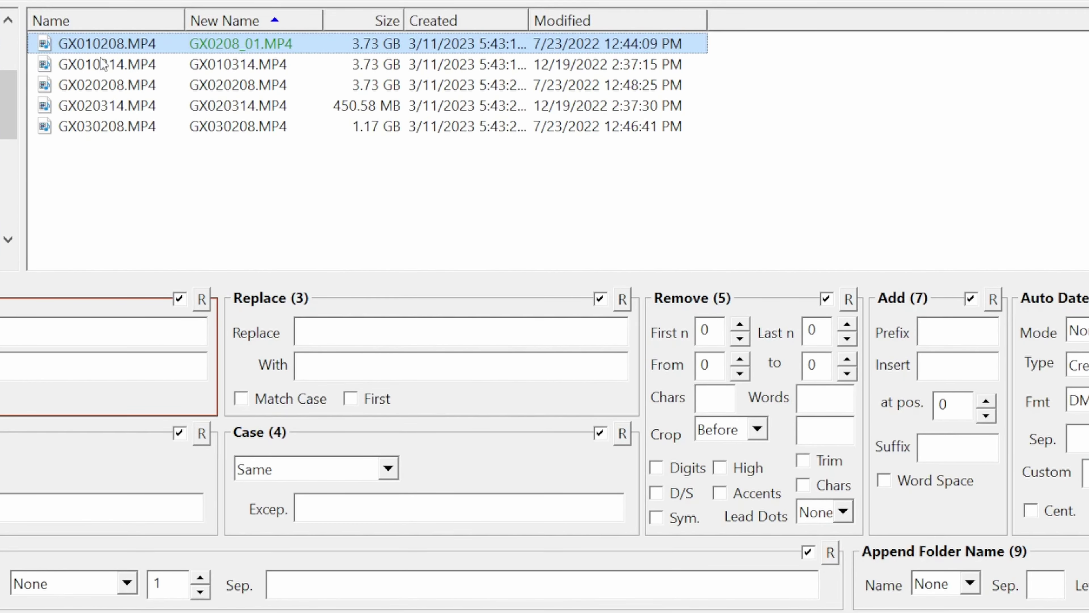
pyautogui.keyDown('shift'); pyautogui.click(108, 65); pyautogui.keyUp('shift')
pyautogui.keyDown('shift'); pyautogui.click(112, 86); pyautogui.keyUp('shift')
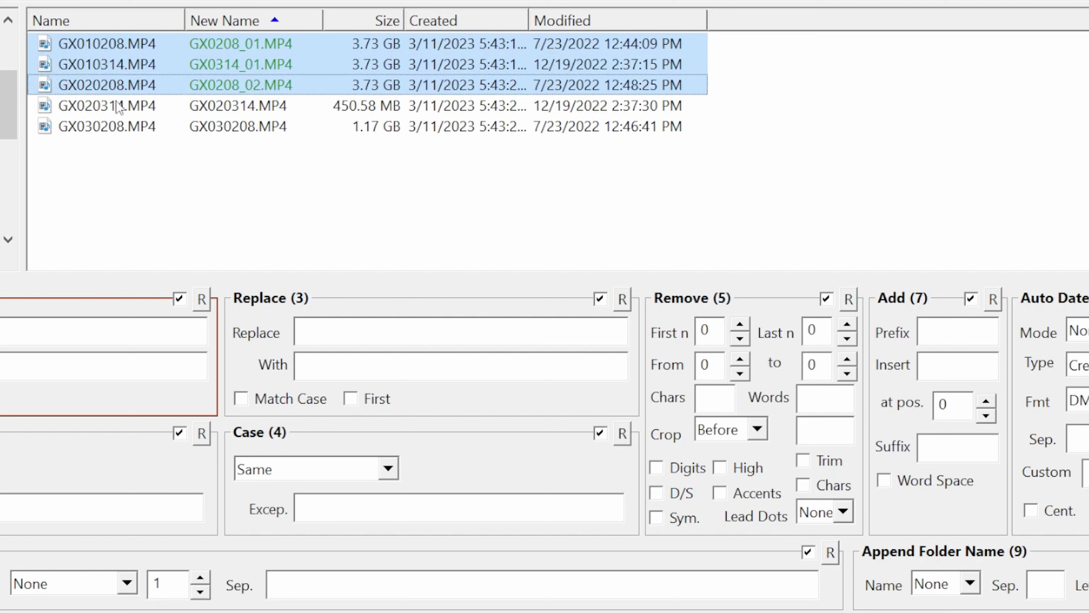
pyautogui.keyDown('shift'); pyautogui.click(115, 107); pyautogui.keyUp('shift')
pyautogui.keyDown('shift'); pyautogui.click(109, 124); pyautogui.keyUp('shift')
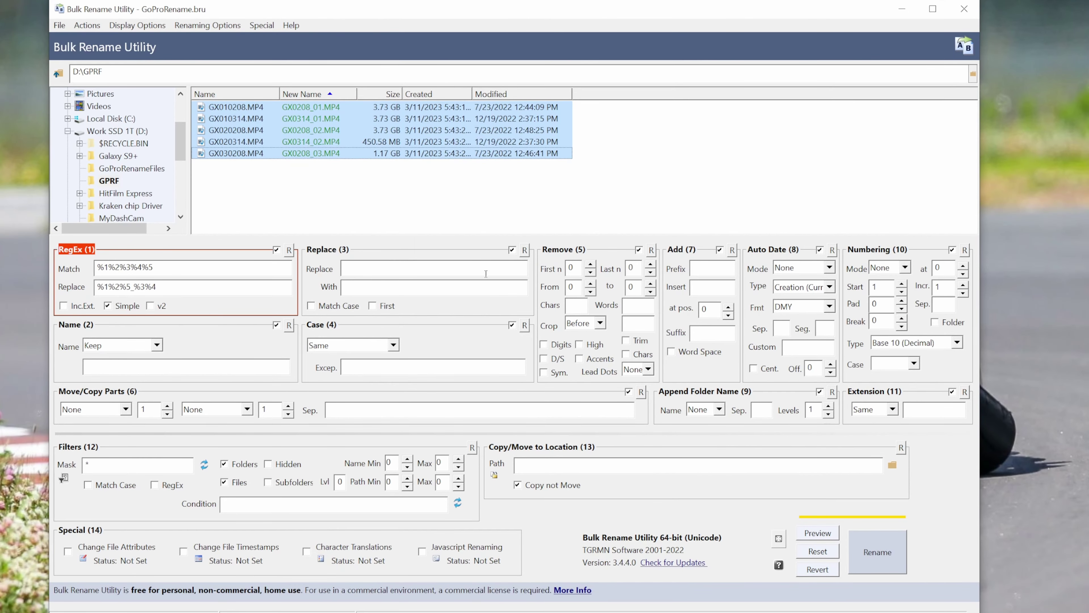
pyautogui.click(877, 554)
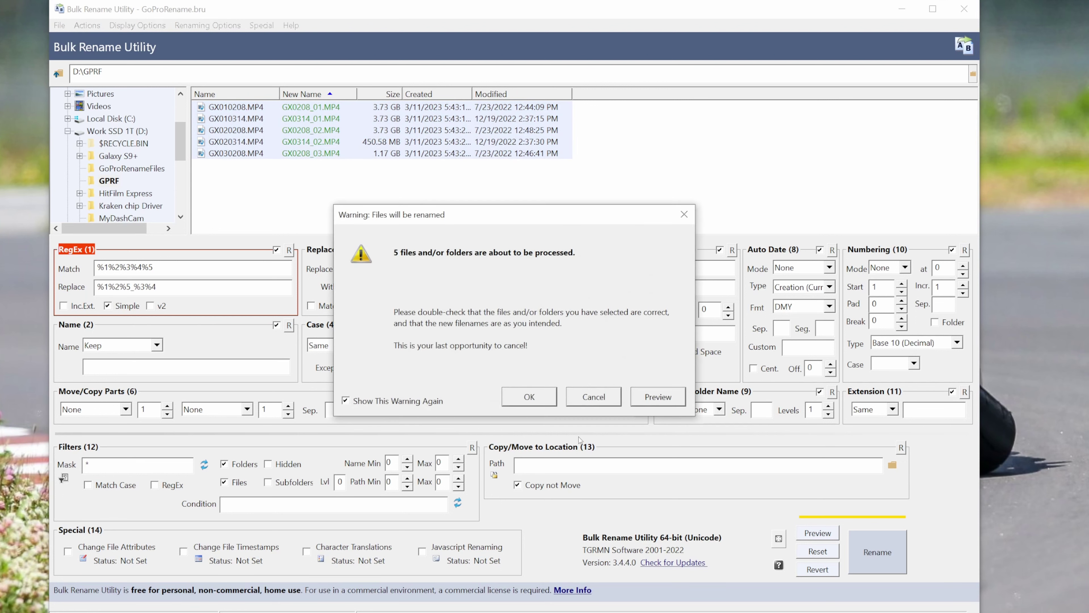
pyautogui.click(527, 400)
pyautogui.click(586, 399)
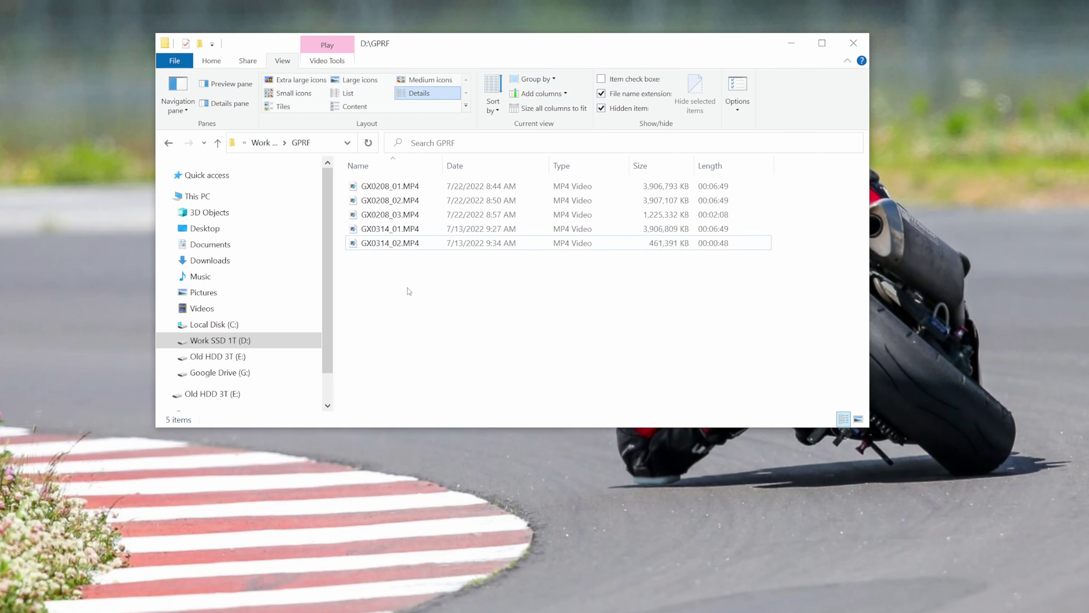
# Check the renamed files' order in File Explorer by sorting by name descending and ascending, and minimise the window.
pyautogui.click(394, 163)
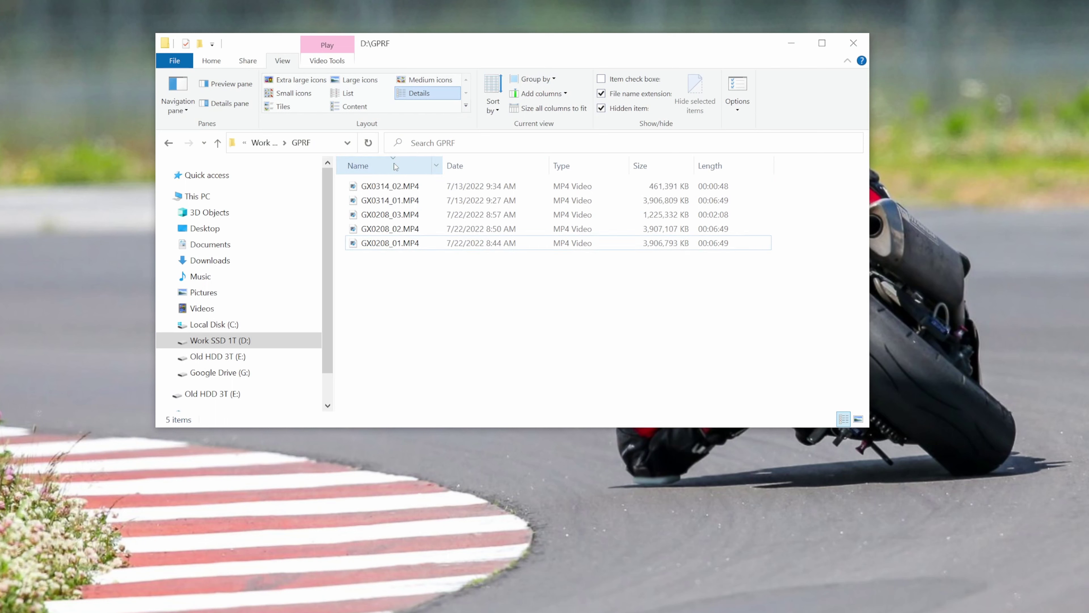
pyautogui.click(394, 163)
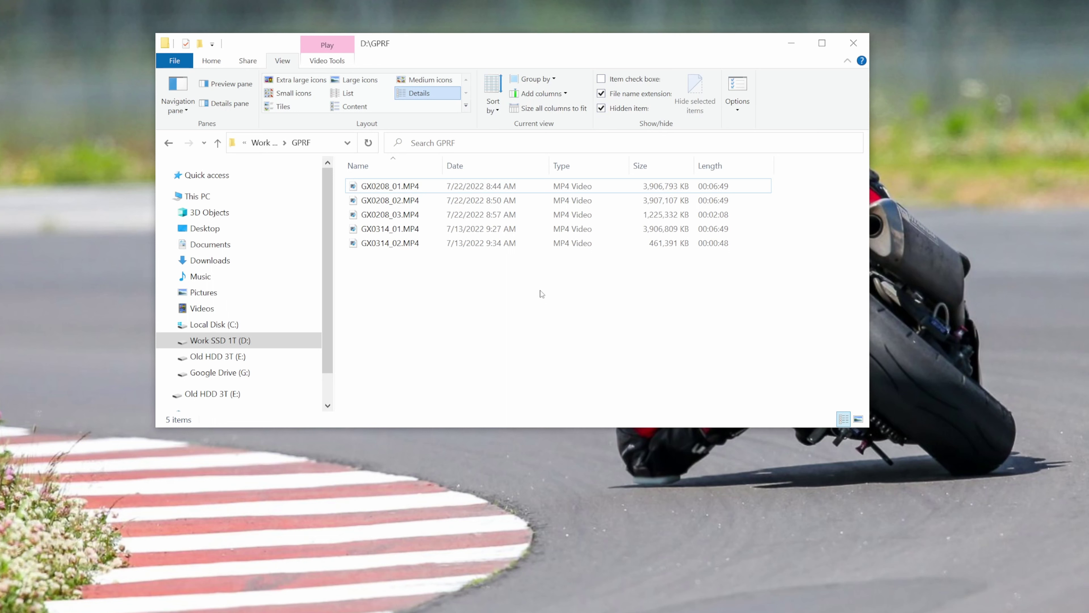
pyautogui.click(792, 43)
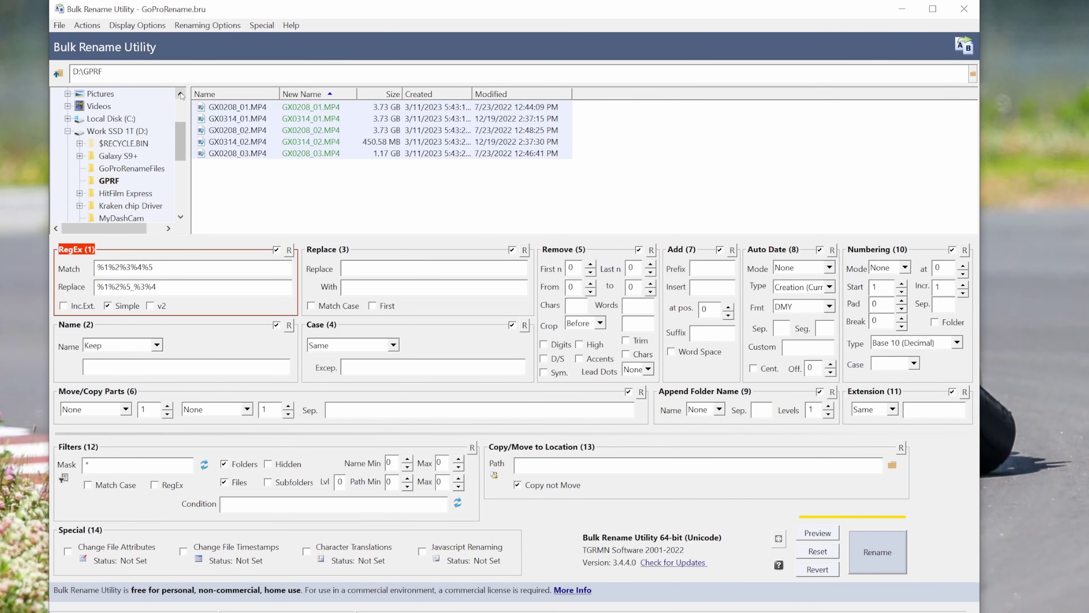
# Load the saved settings from GoProOrig.bru to reverse the renaming pattern.
pyautogui.click(59, 25)
pyautogui.click(75, 53)
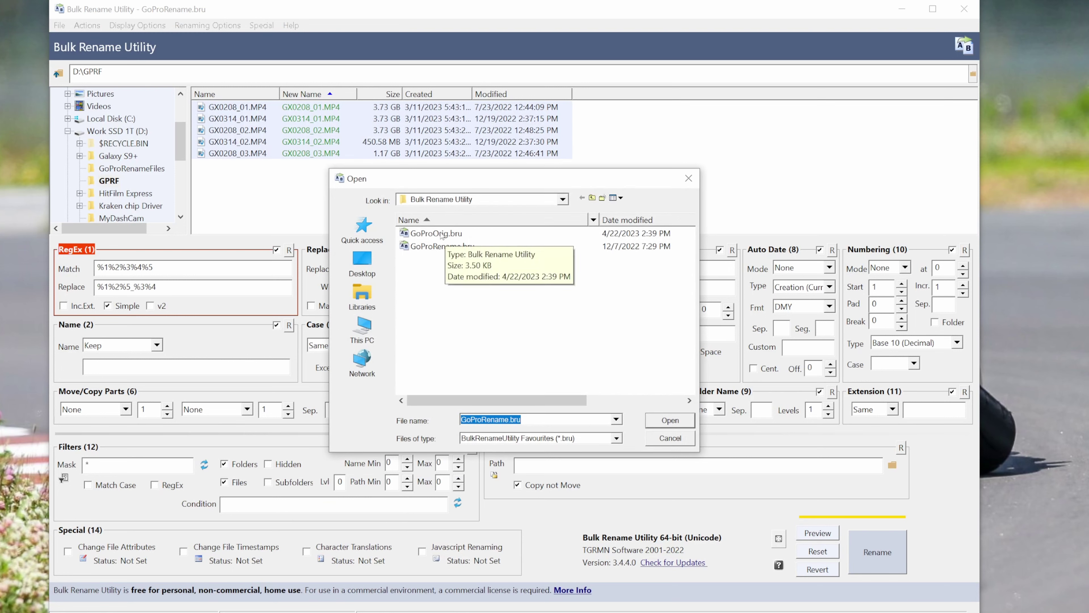
pyautogui.click(442, 235)
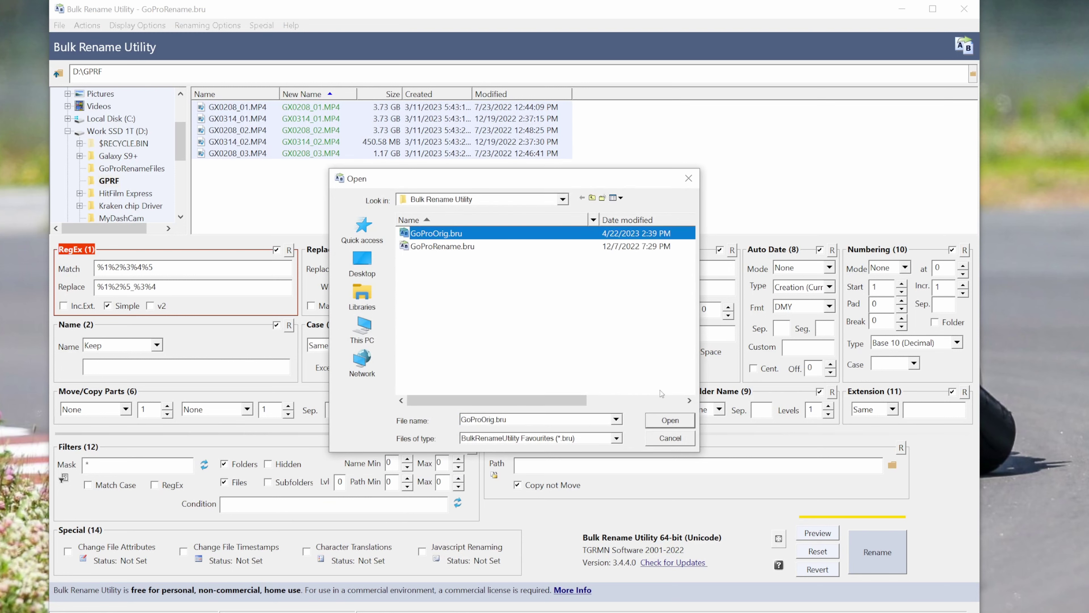
pyautogui.click(668, 420)
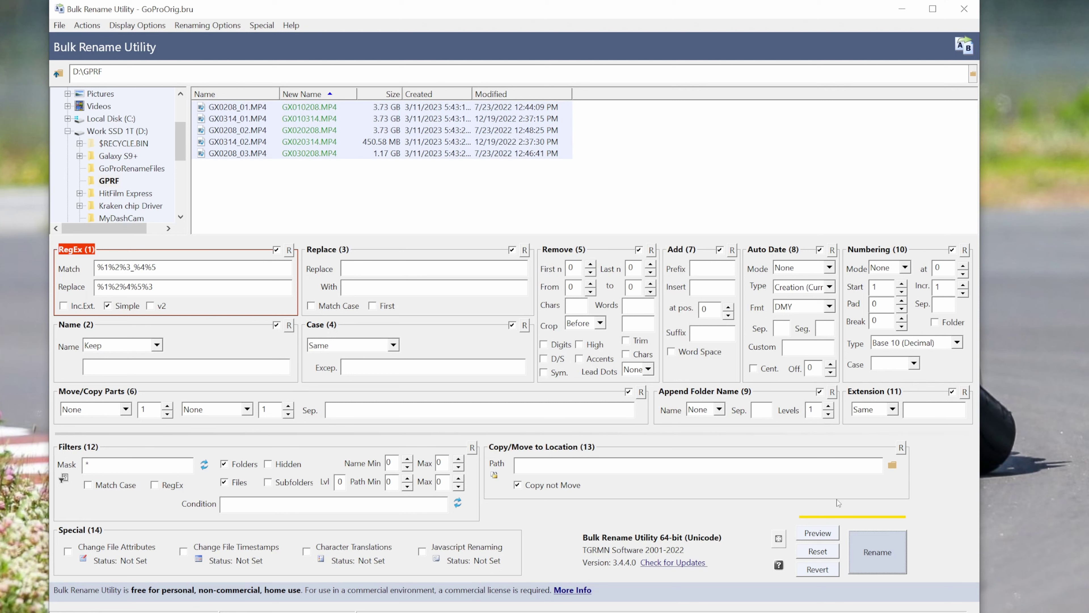
# Rename the five selected files back to their original GoPro names and clear the selection.
pyautogui.click(875, 554)
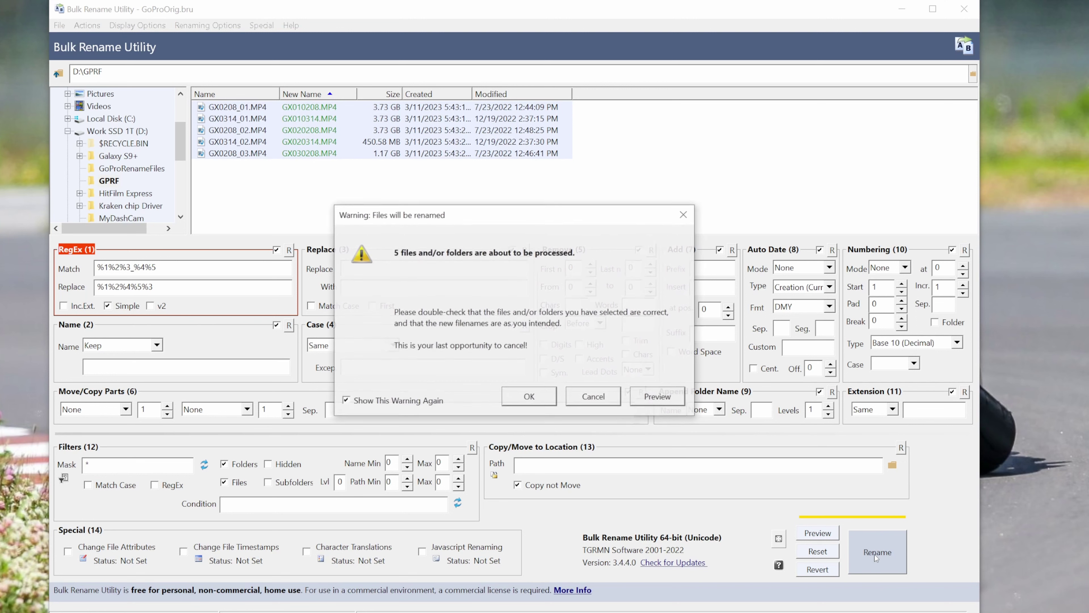
pyautogui.click(516, 400)
pyautogui.click(594, 401)
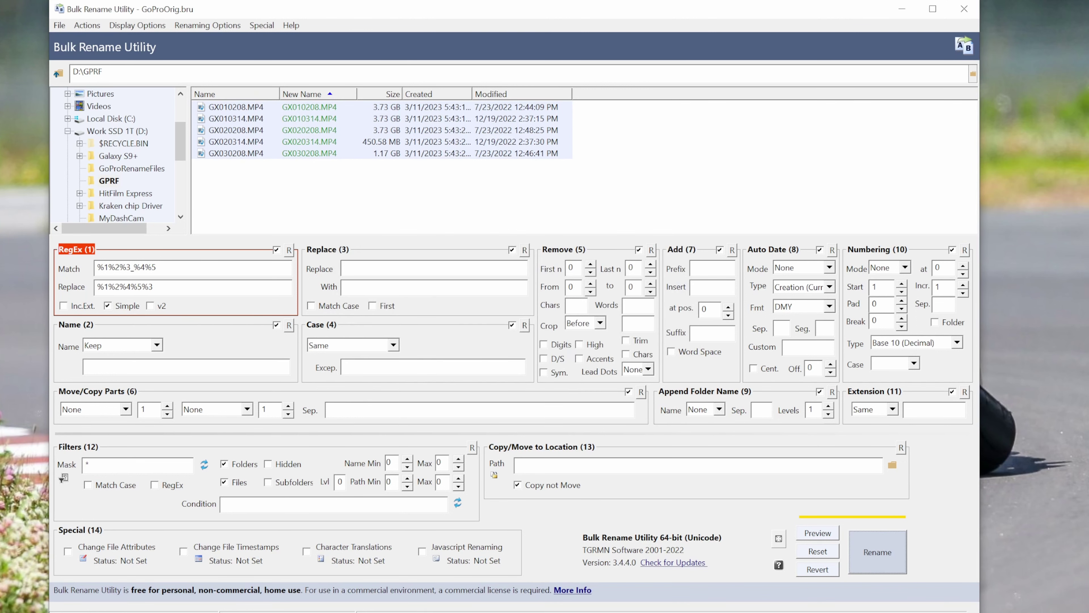
pyautogui.click(478, 208)
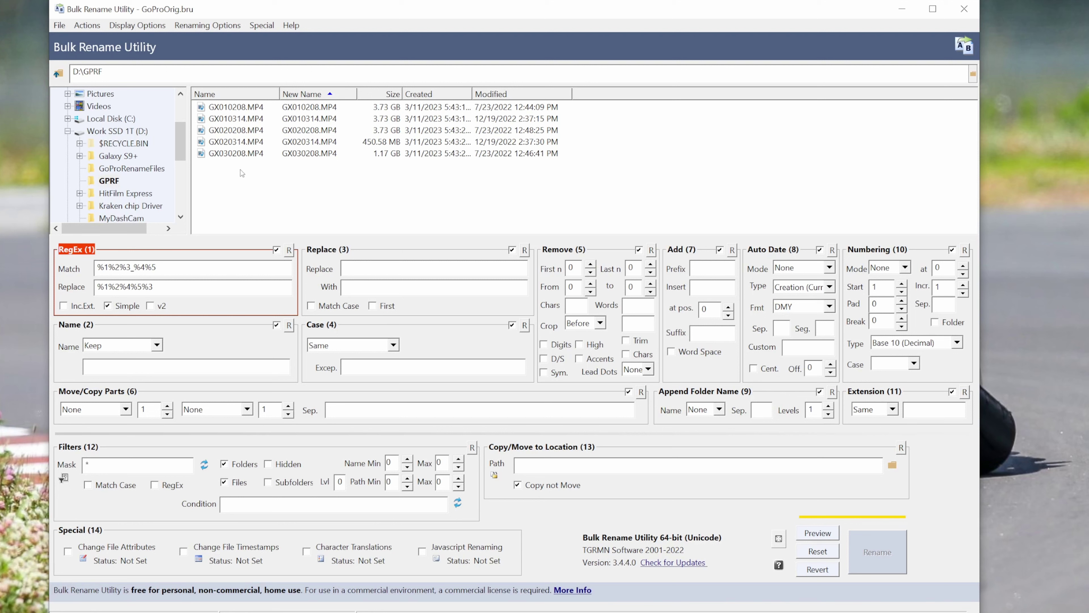
# Switch the renaming settings from GoProOrig.bru back to GoProRename.bru.
pyautogui.click(60, 25)
pyautogui.click(70, 54)
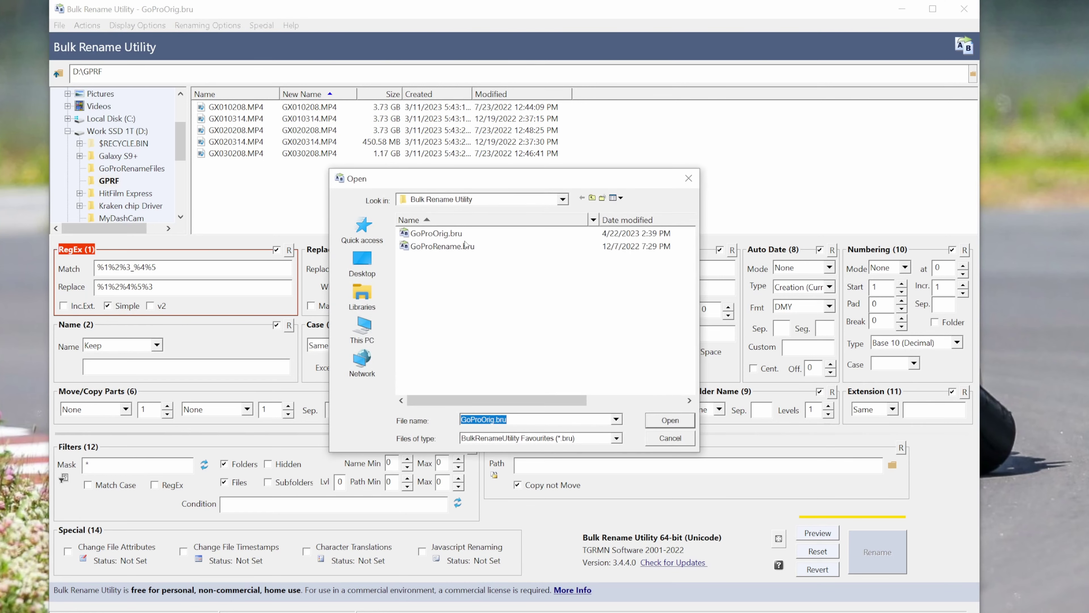
pyautogui.click(465, 241)
pyautogui.click(669, 420)
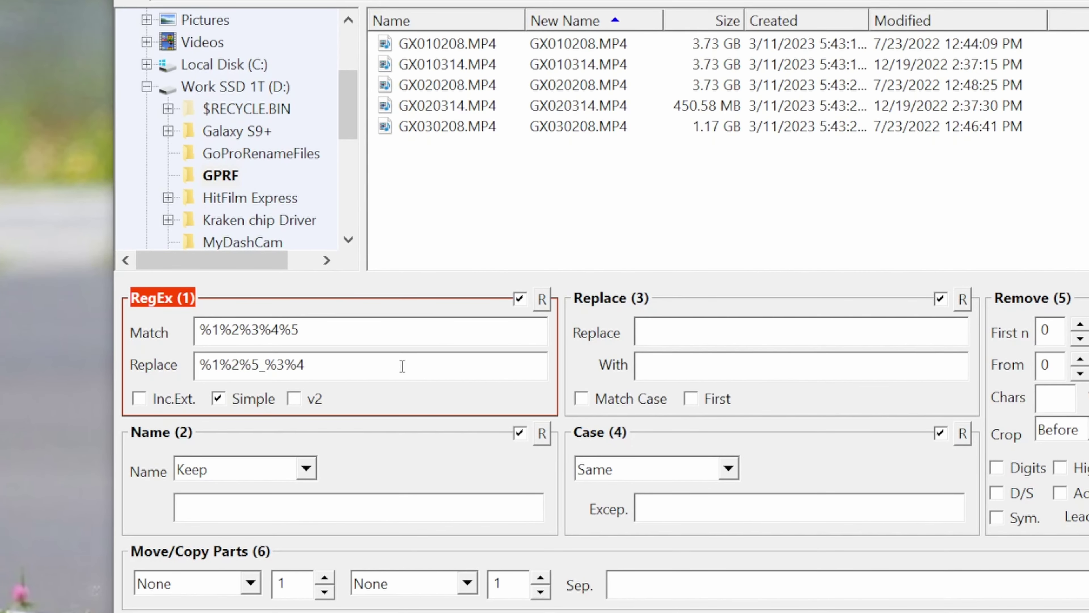
# Select all five MP4 files and insert "Part" after the underscore in the RegEx replace pattern, making it %1%2%5_Part%3%4.
pyautogui.click(452, 50)
pyautogui.keyDown('shift'); pyautogui.click(442, 128); pyautogui.keyUp('shift')
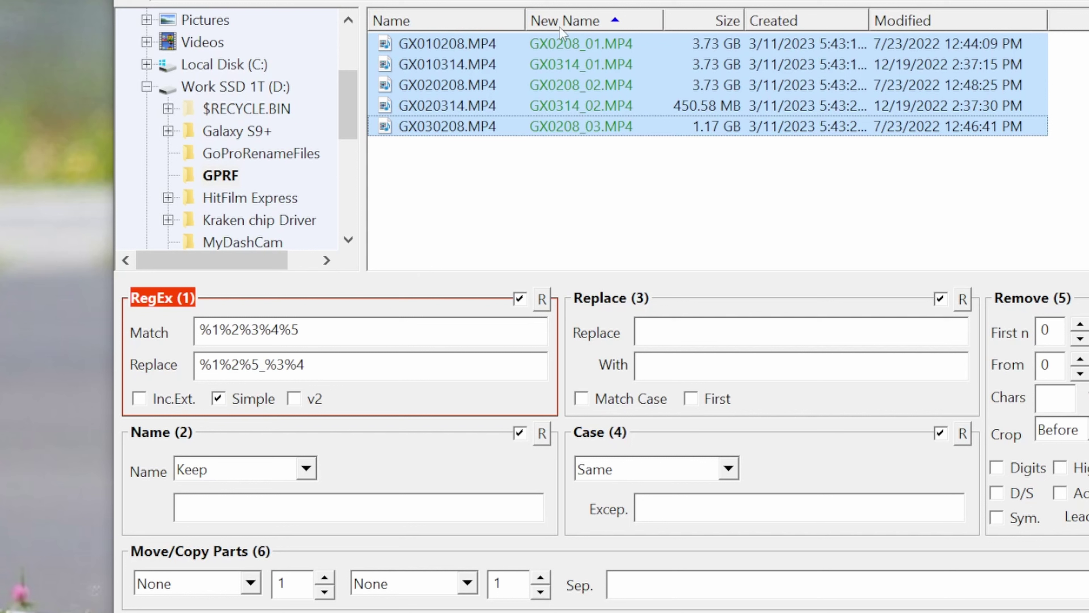
pyautogui.click(265, 365)
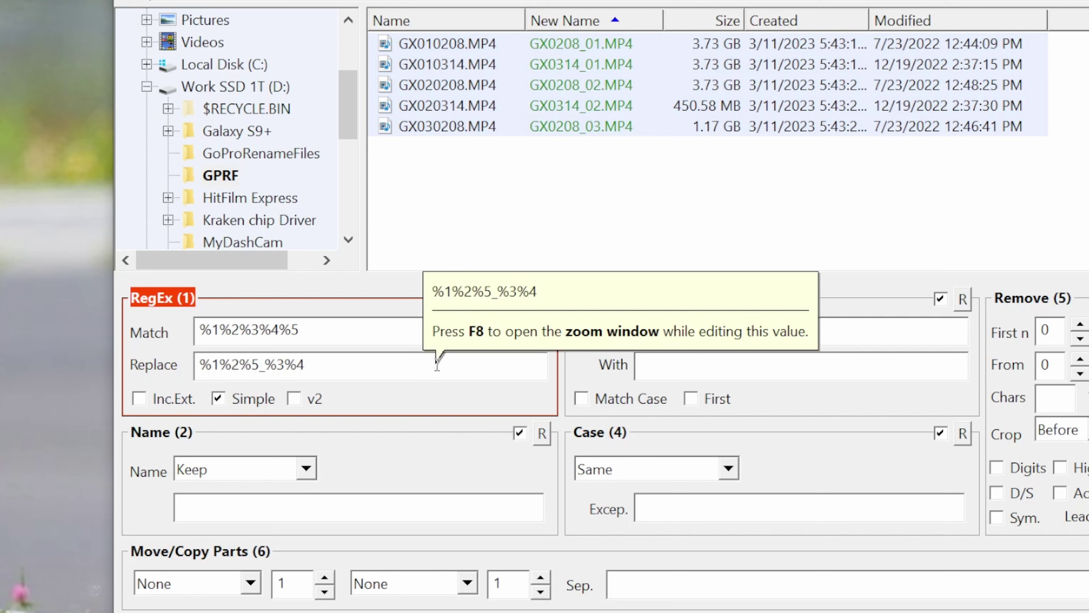
pyautogui.write('P')
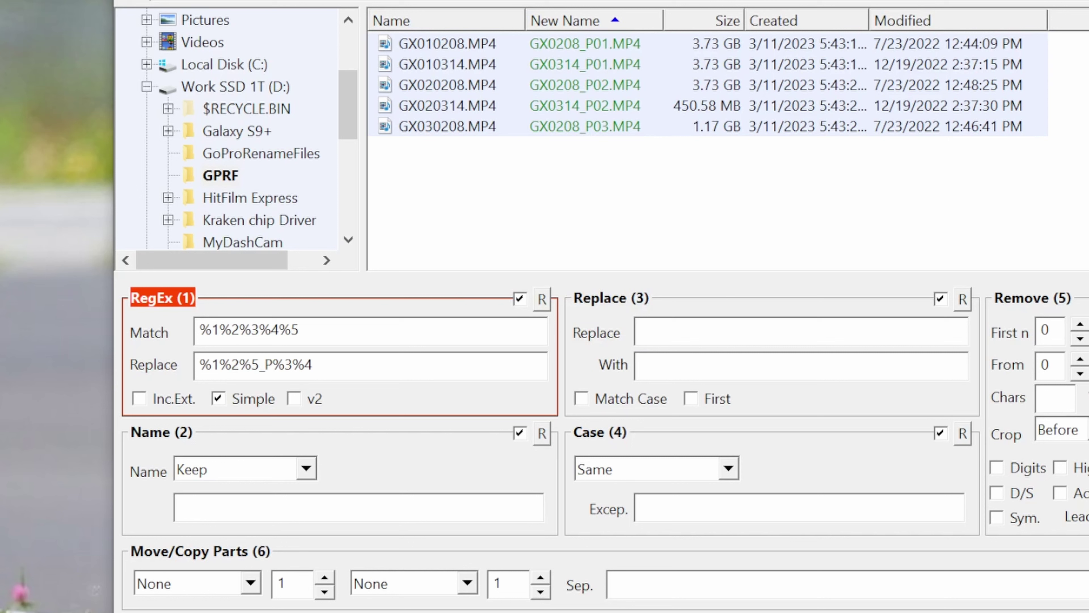
pyautogui.write('art')
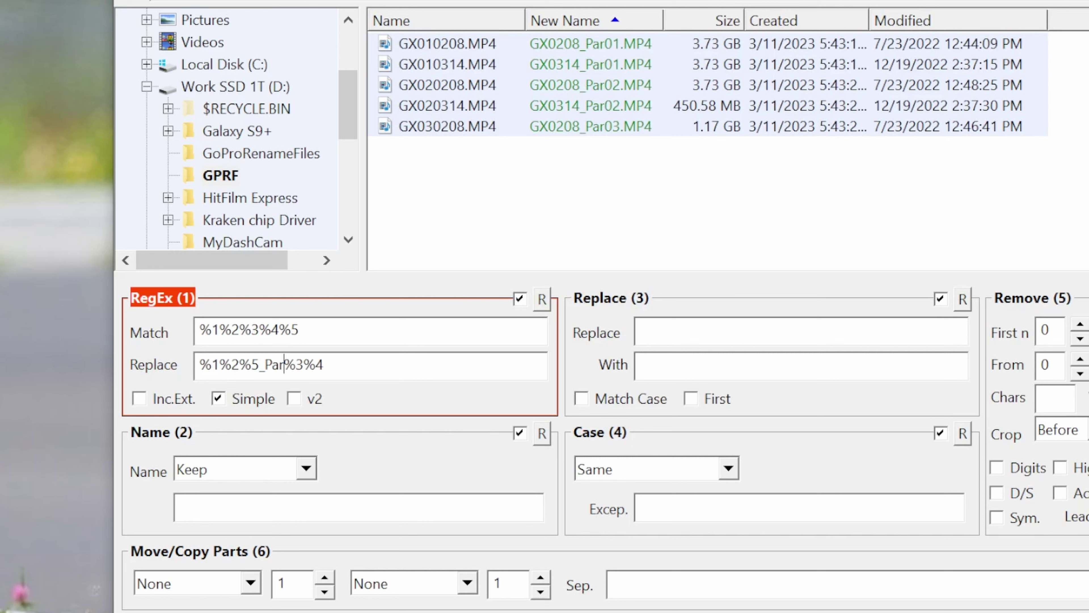